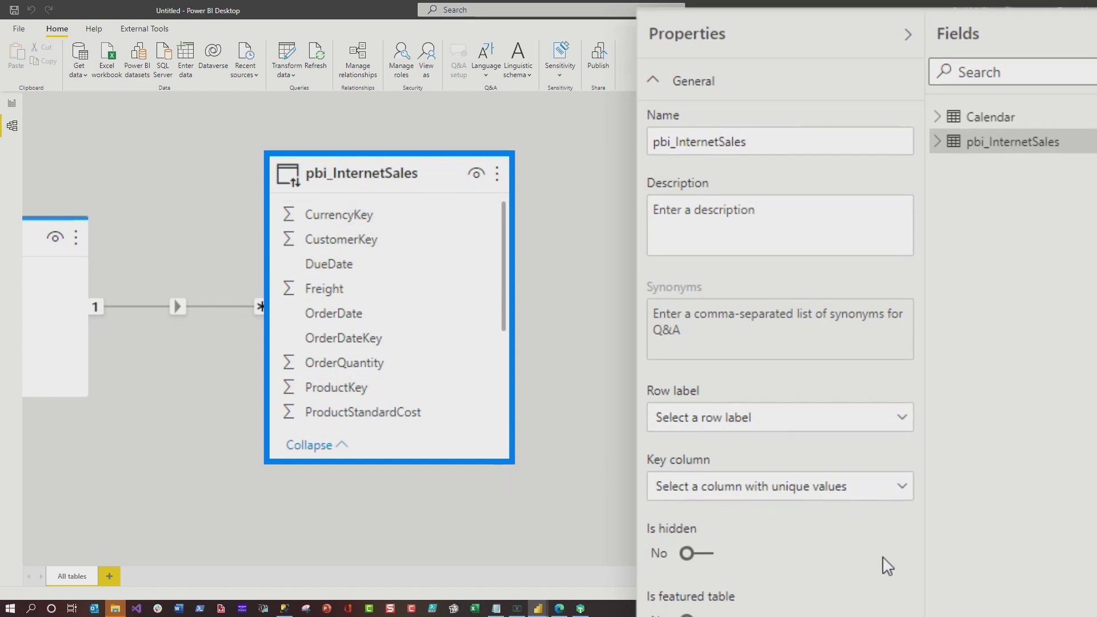
Review the pbi_InternetSales Storage mode choices under Properties > Advanced
scroll(887, 563, down, 5)
click(702, 427)
click(723, 464)
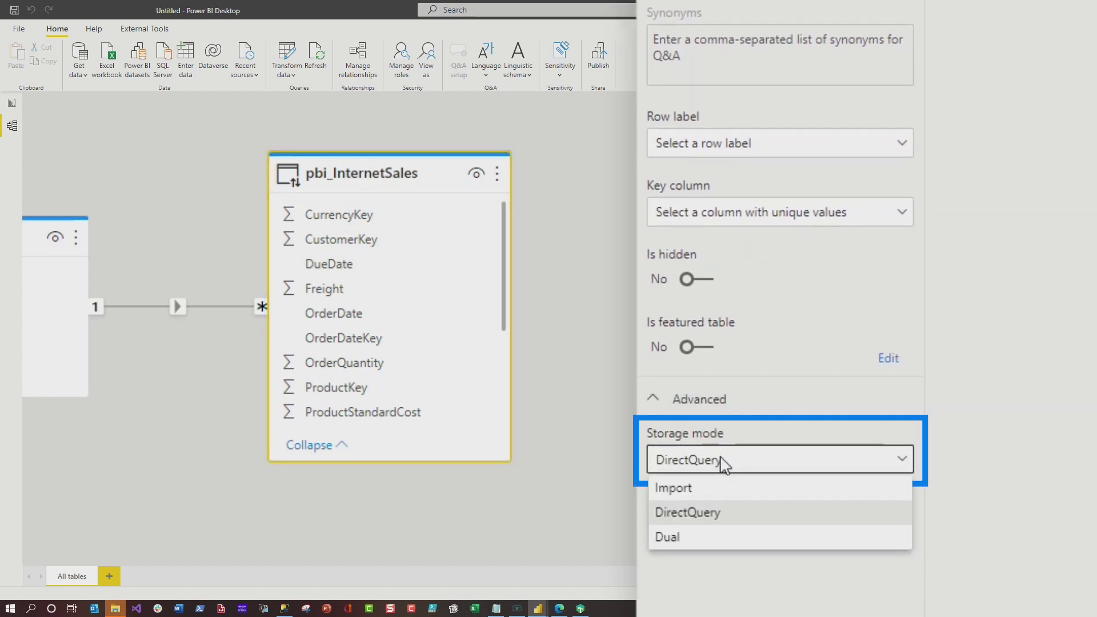
scroll(490, 502, left, 1)
scroll(343, 343, left, 4)
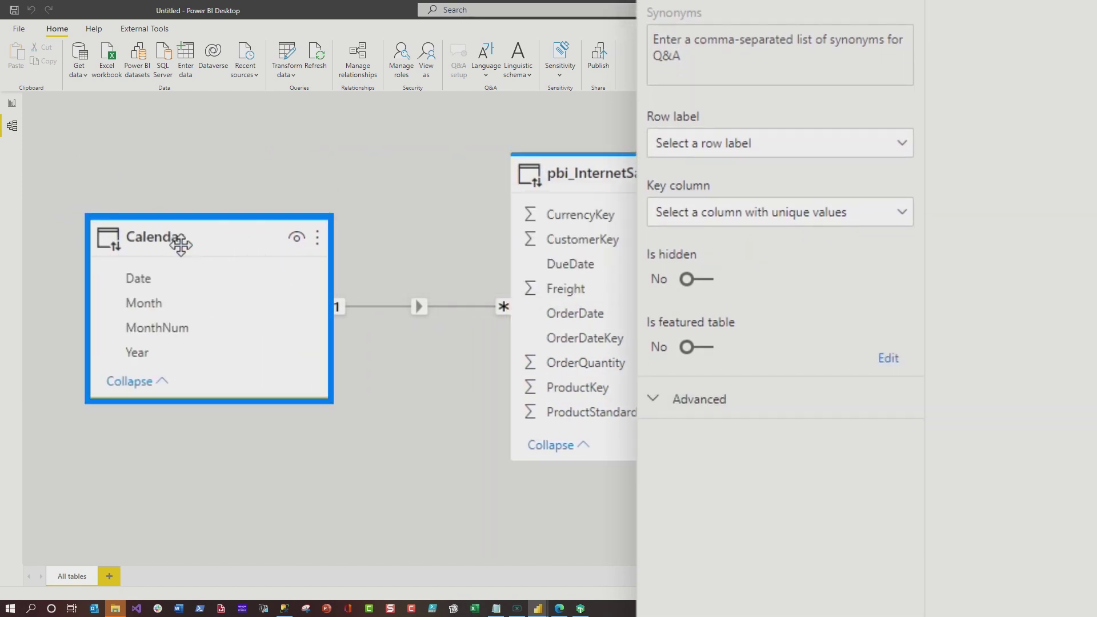
click(735, 466)
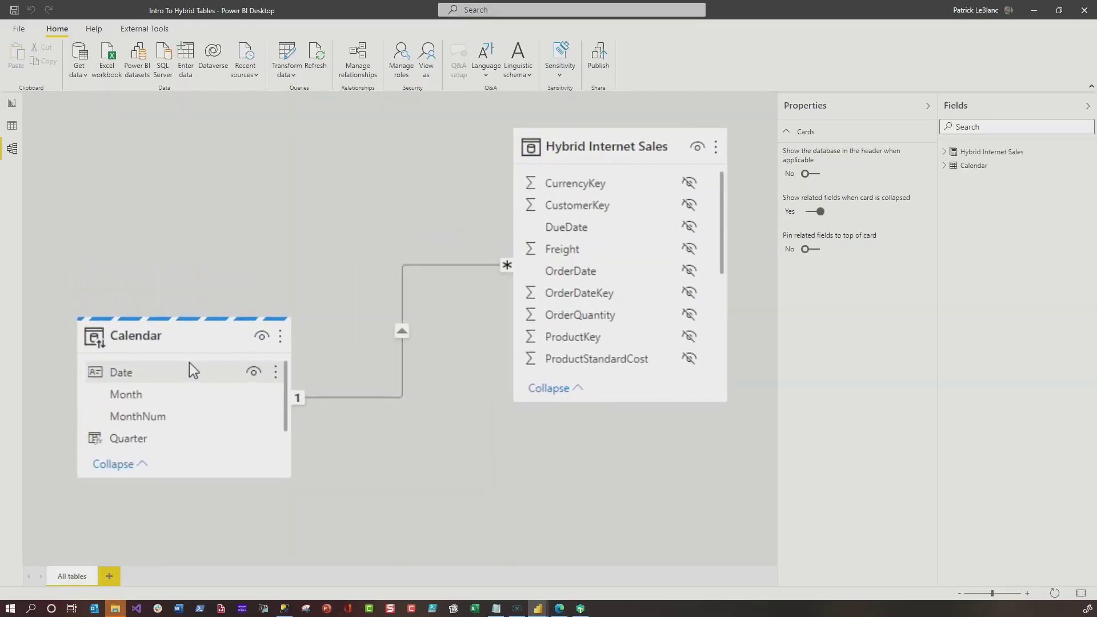
mouse_move(172, 336)
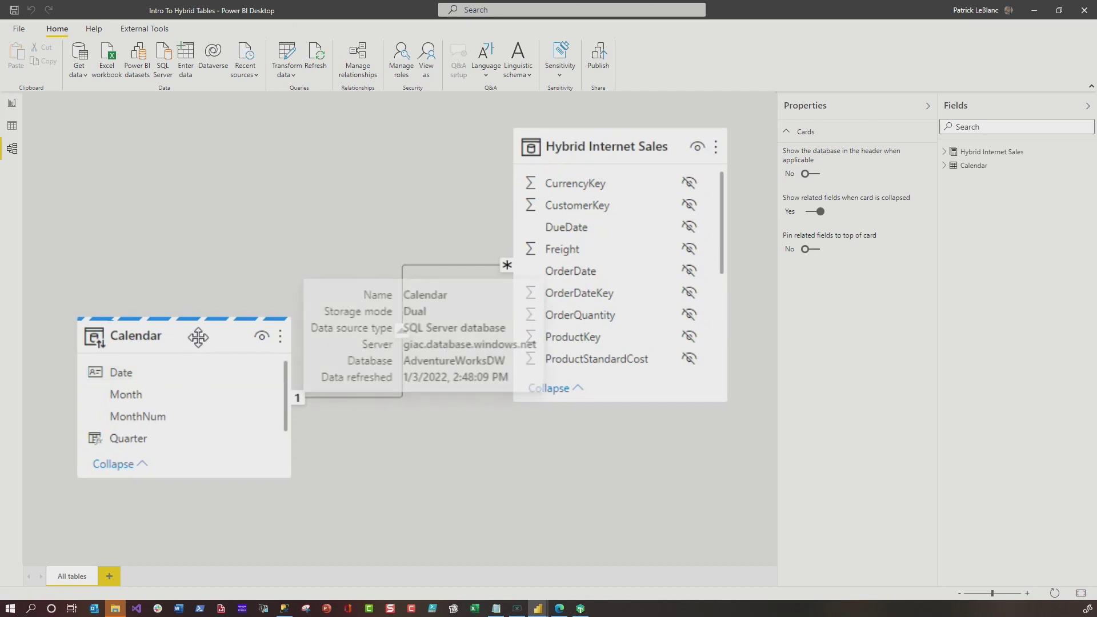
Inspect the Calendar and Hybrid Internet Sales table properties, then open Transform data
click(205, 346)
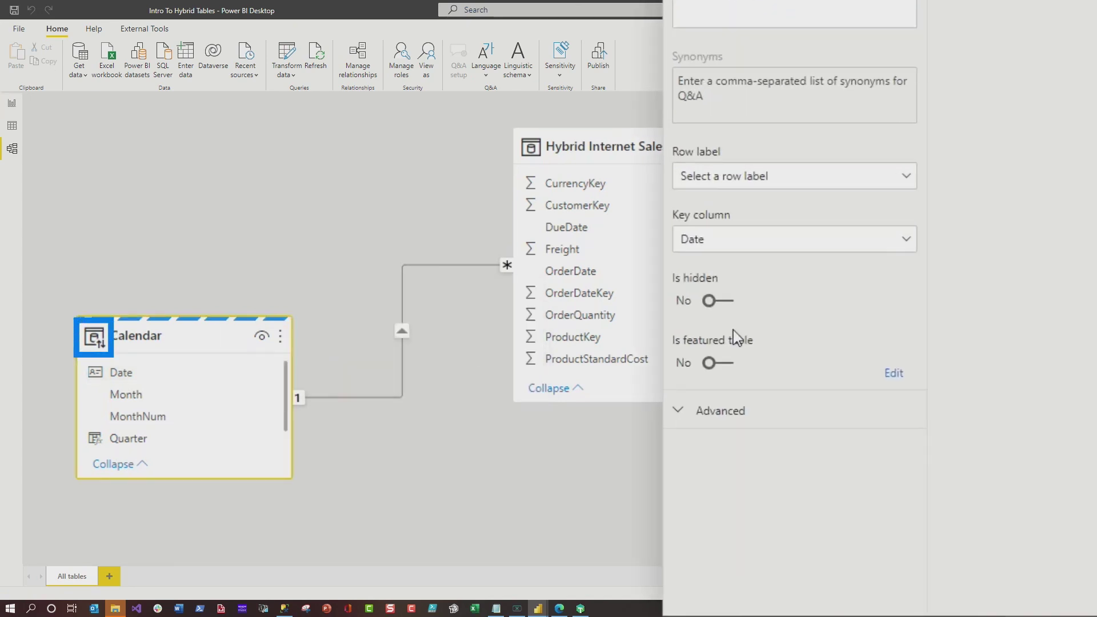
click(612, 142)
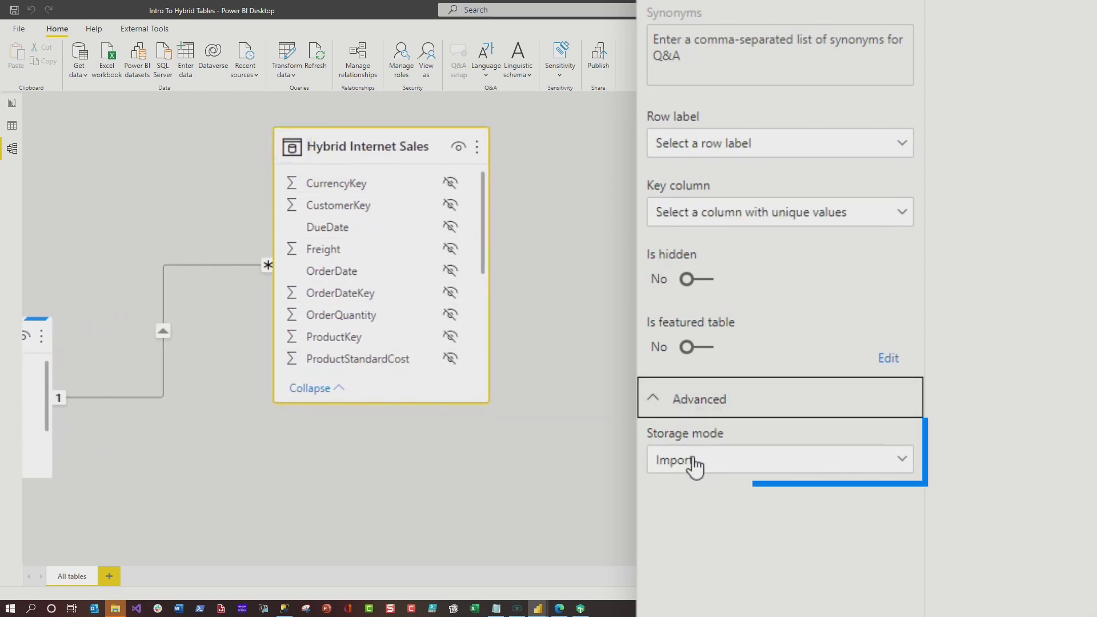
click(284, 55)
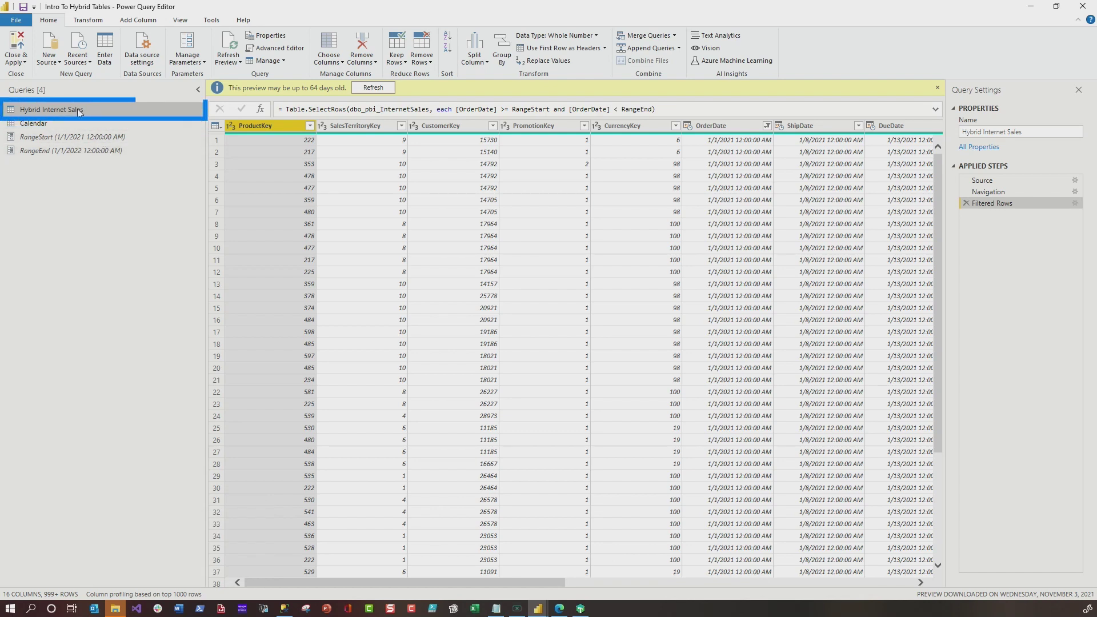
Review the OrderDate RangeStart–RangeEnd filter on the Filtered Rows step and close it unchanged
click(1076, 204)
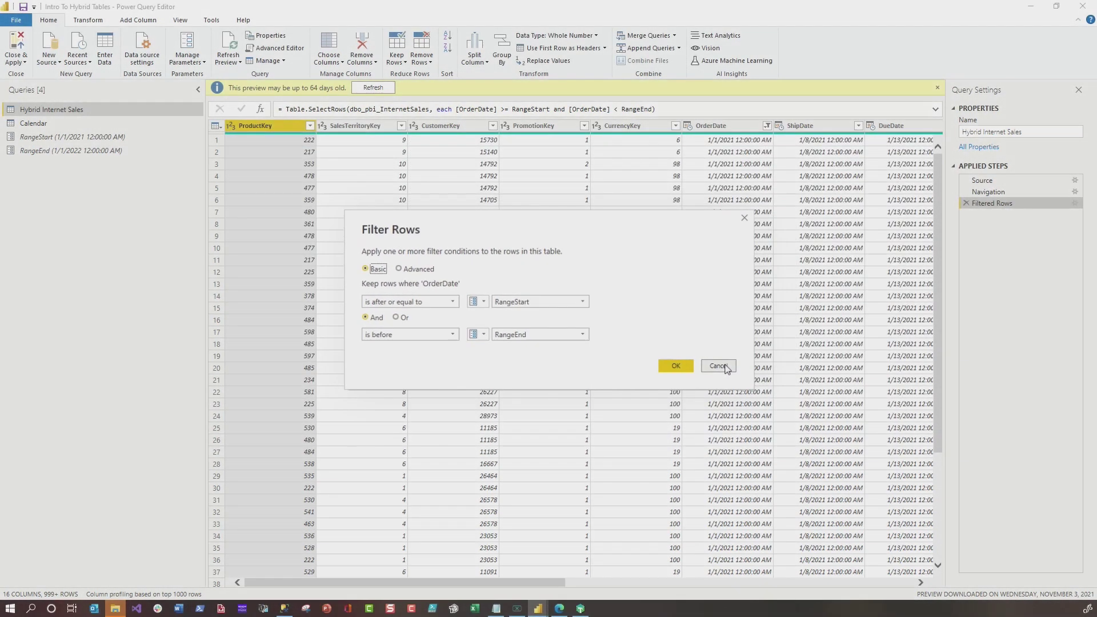
click(717, 366)
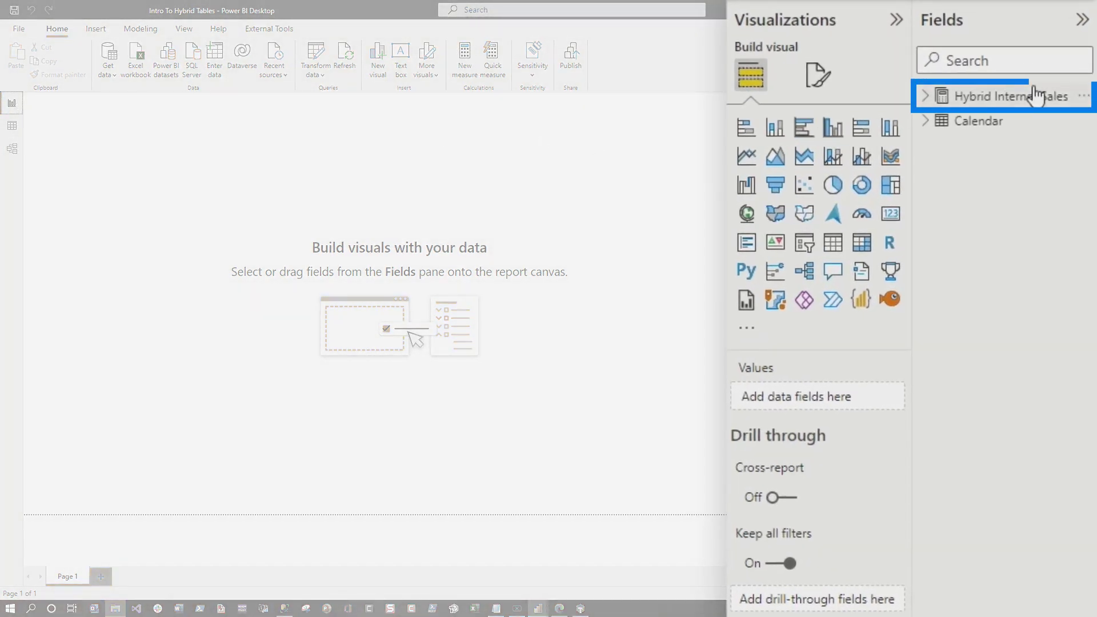
Open Hybrid Internet Sales incremental refresh: 5 years archived, 5 days refreshed, real-time DirectQuery
right_click(1036, 94)
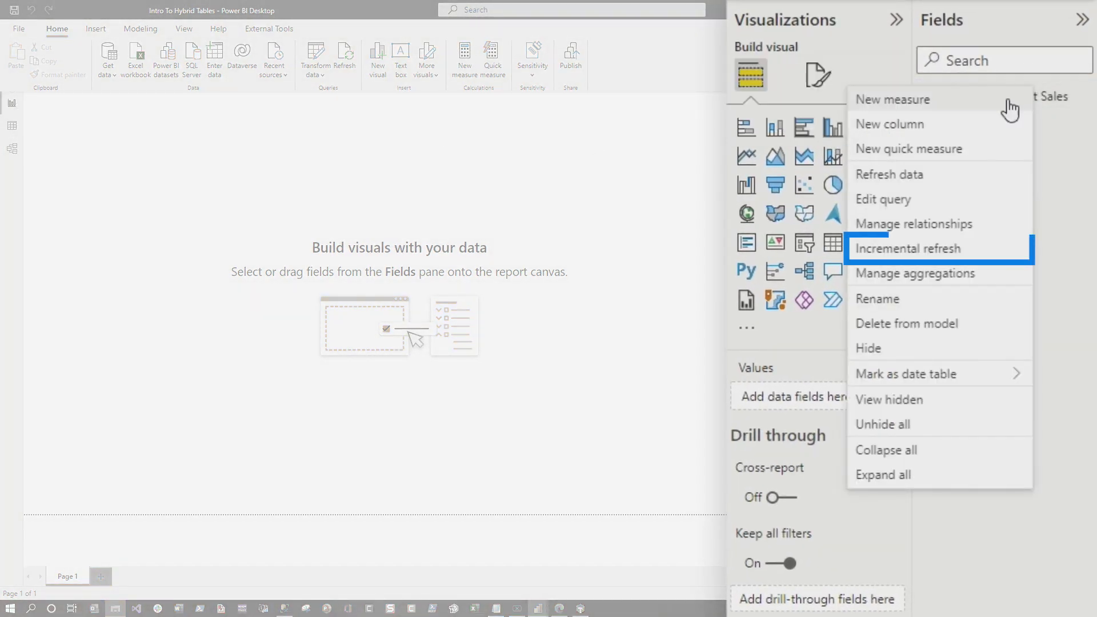
click(936, 252)
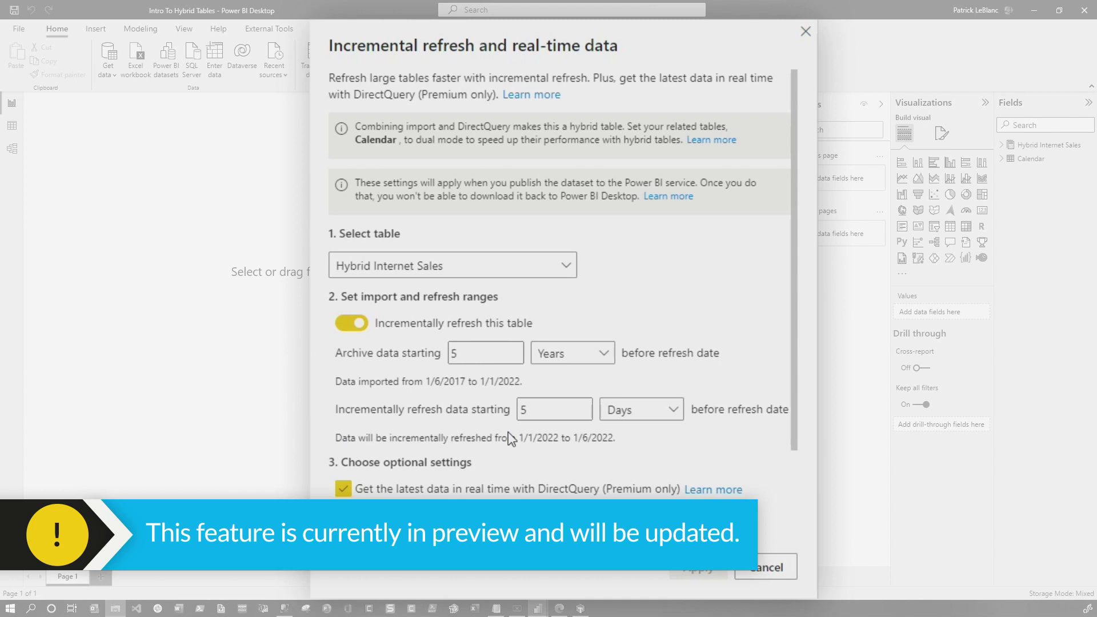
scroll(520, 446, down, 2)
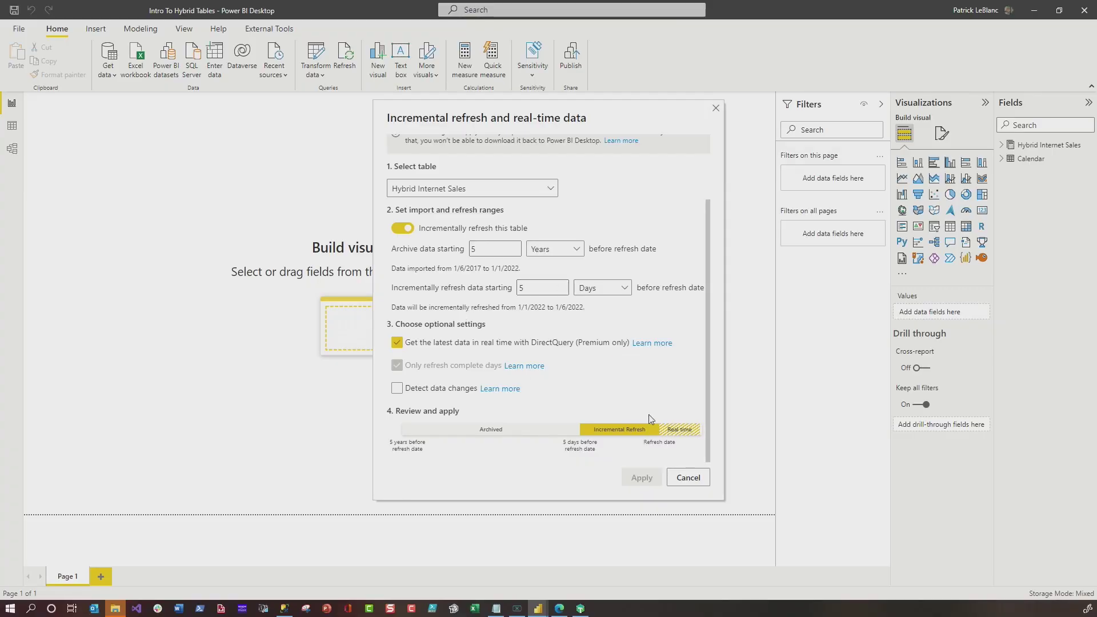
Cancel the Incremental refresh dialog without changes
click(689, 483)
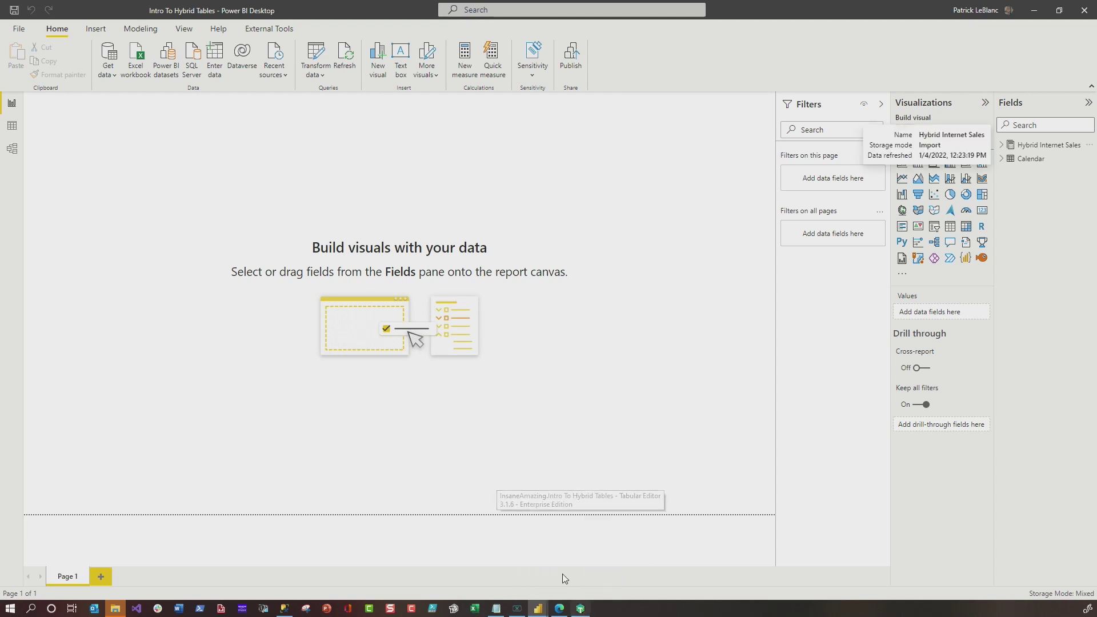
Launch Tabular Editor from the taskbar to load the Power BI model
click(582, 609)
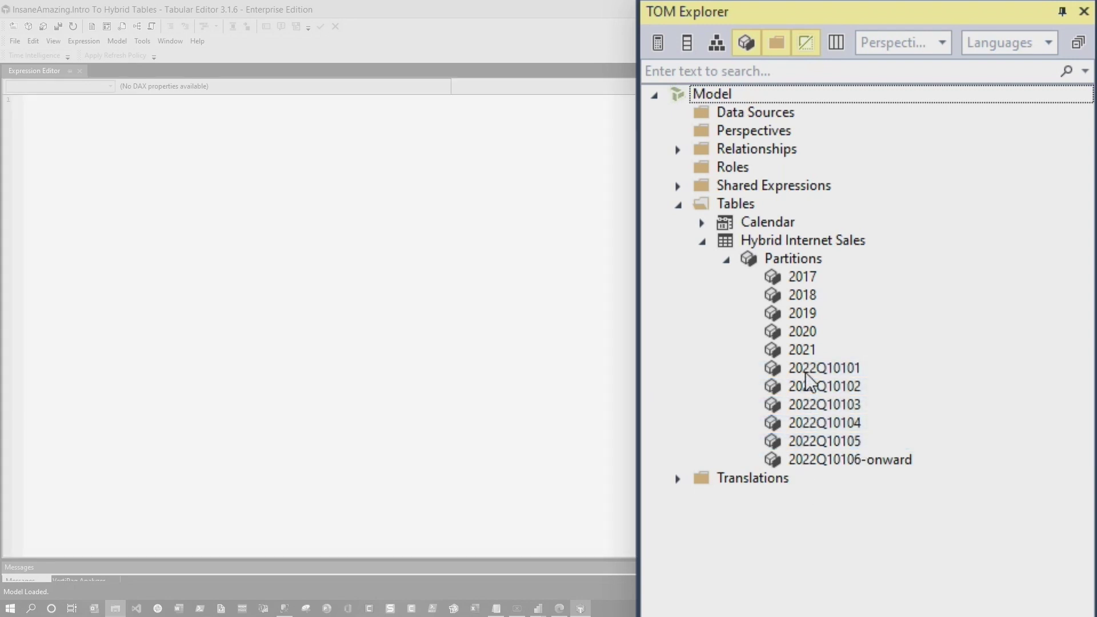
Show partition 2022Q10101's properties and enlarge the properties pane
right_click(805, 373)
click(893, 592)
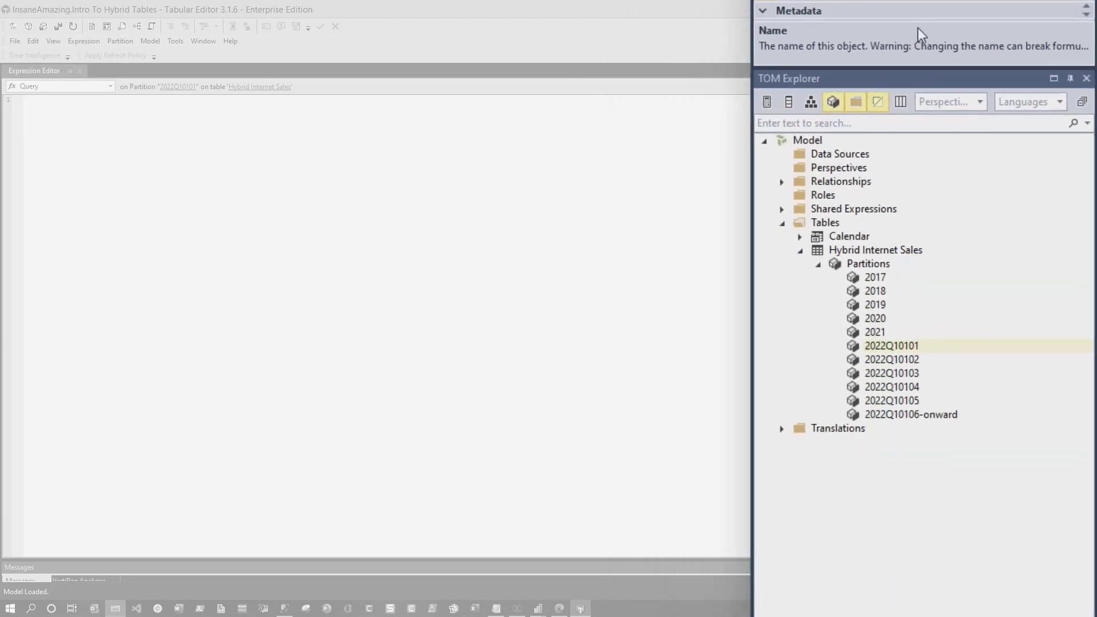
drag(905, 72, 914, 242)
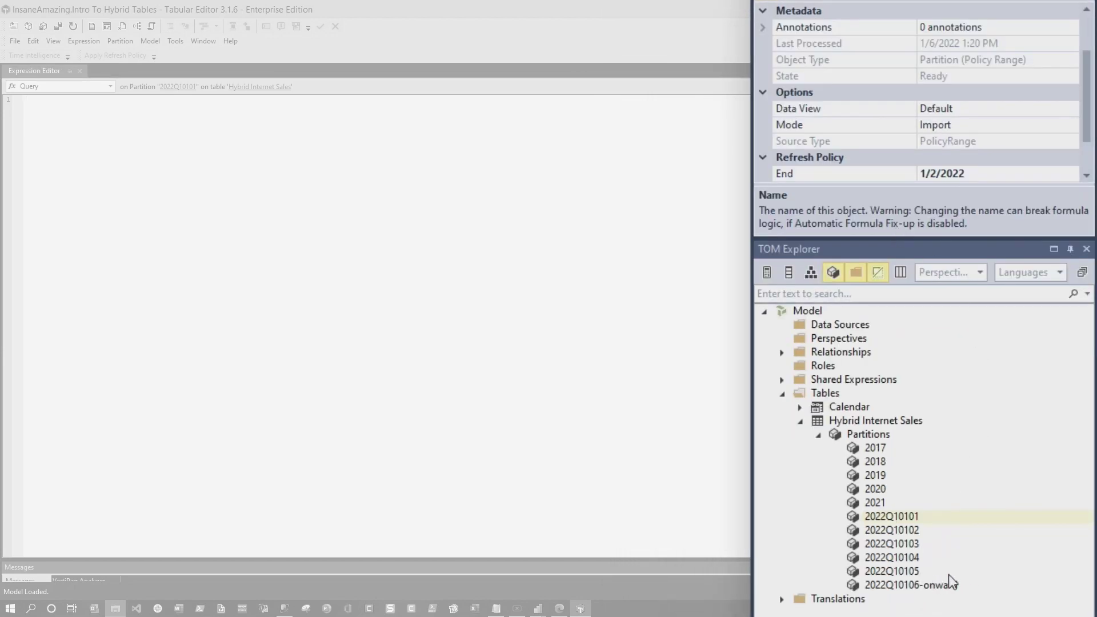
Confirm 2017–2021 and daily partitions use Import and 2022Q10106-onward uses DirectQuery
click(876, 448)
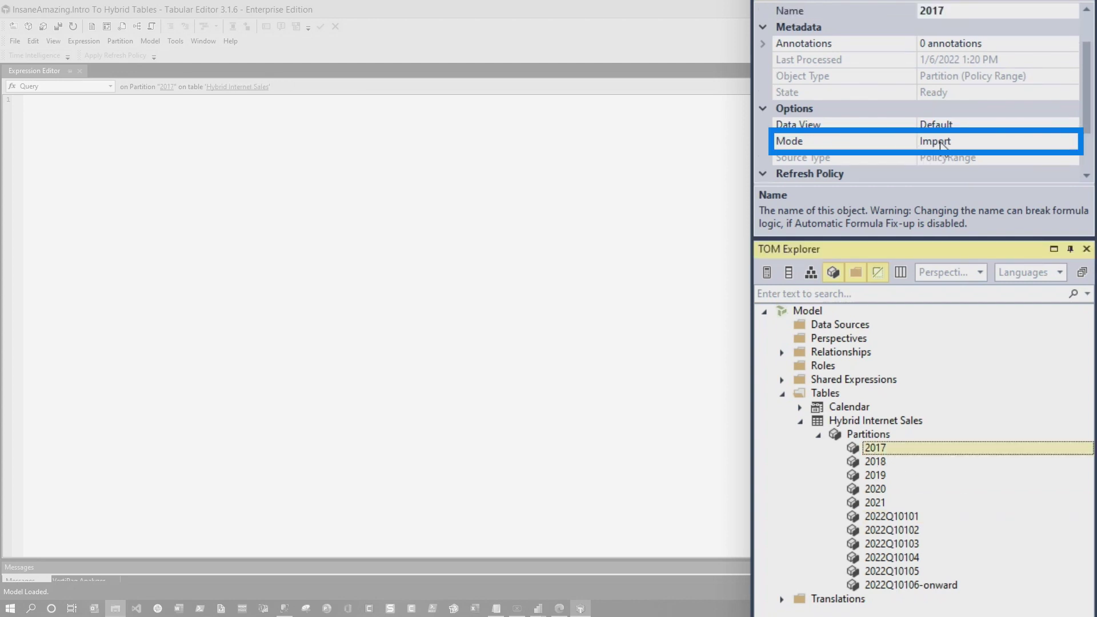
click(883, 462)
click(881, 476)
click(915, 502)
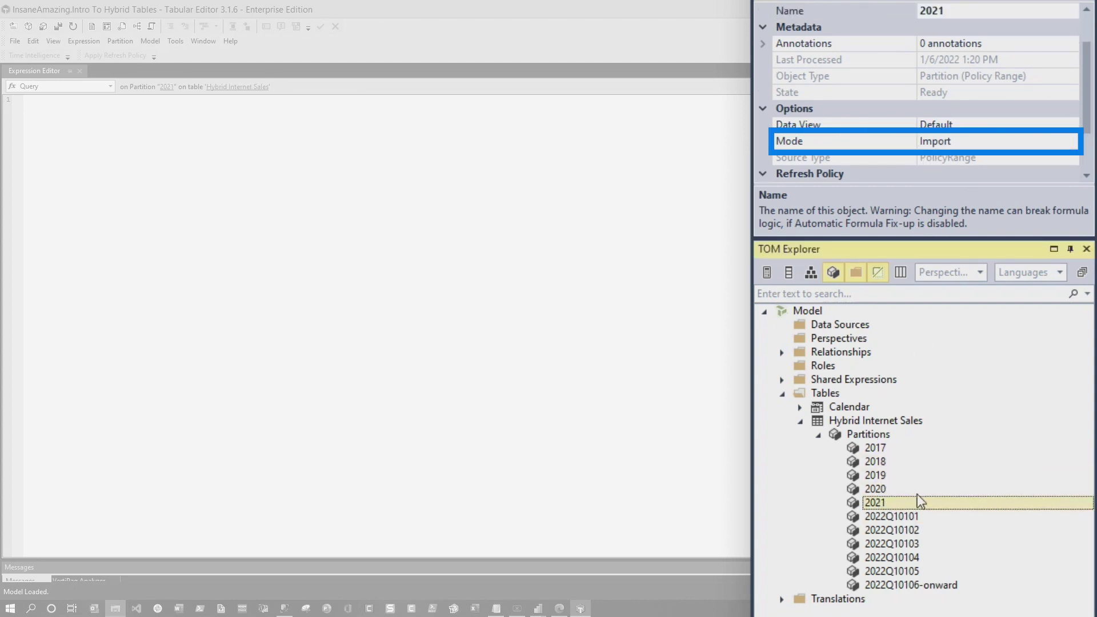
click(903, 558)
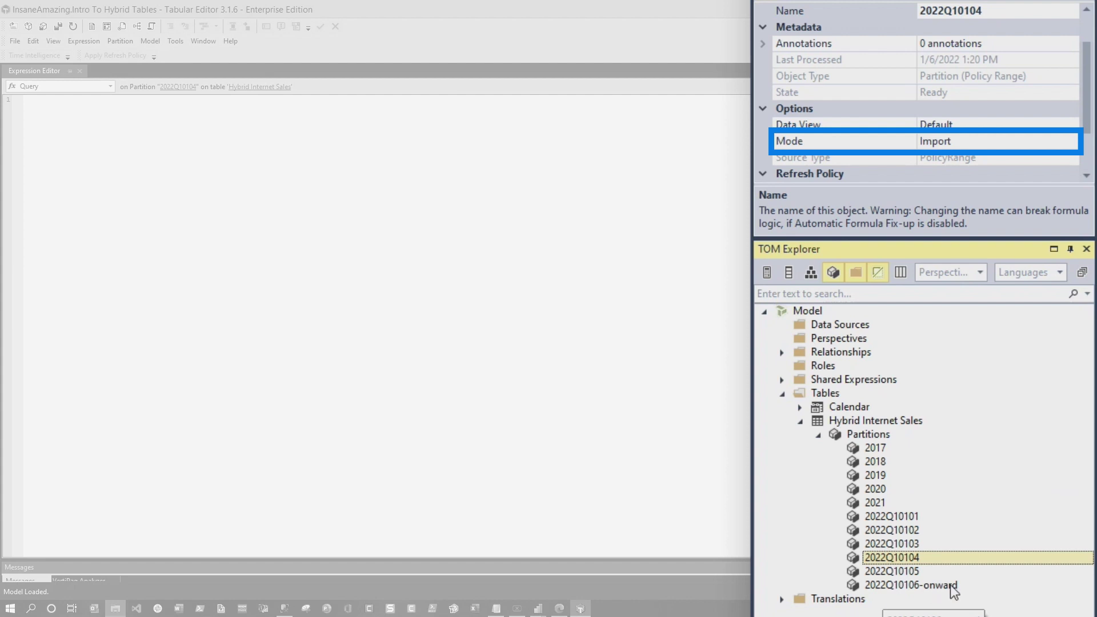
click(917, 586)
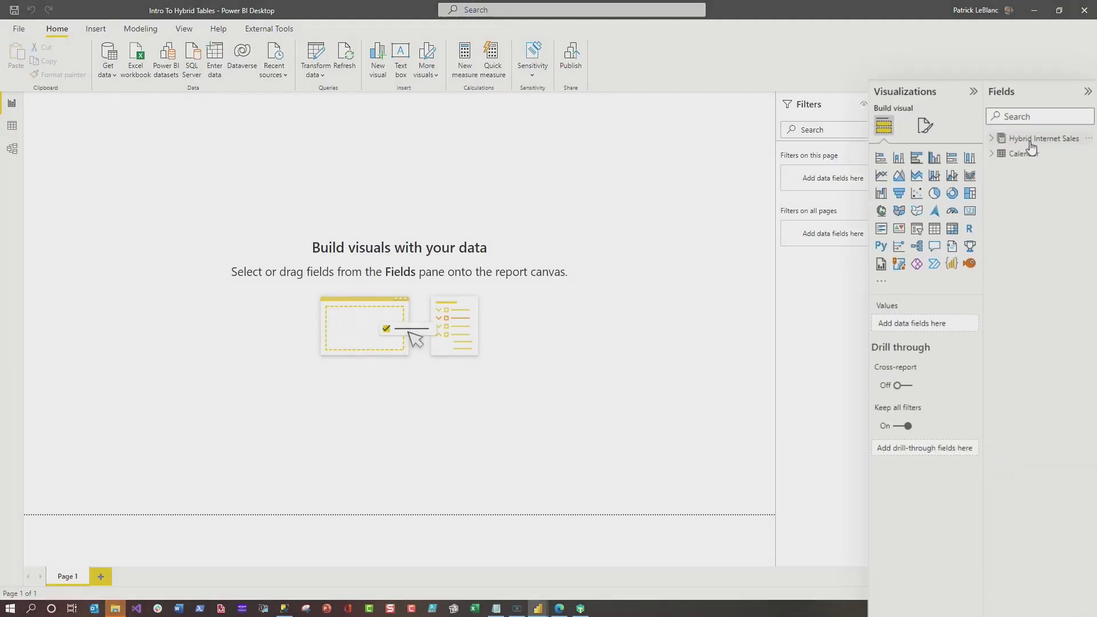
Reopen Hybrid Internet Sales incremental refresh settings and review the refresh period unit choices
right_click(1031, 146)
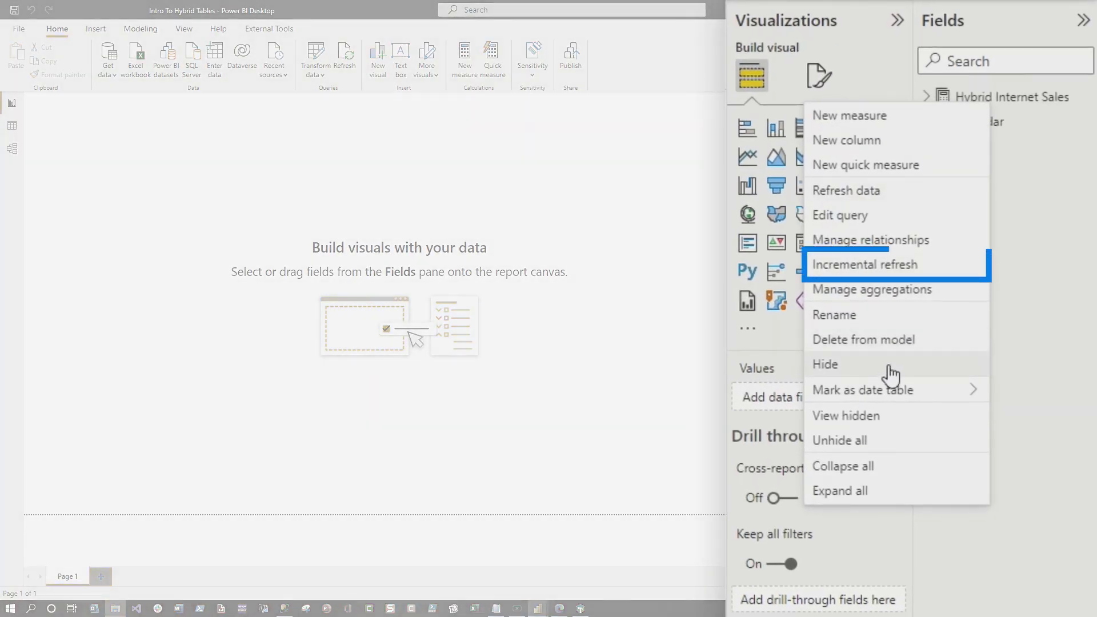
click(875, 265)
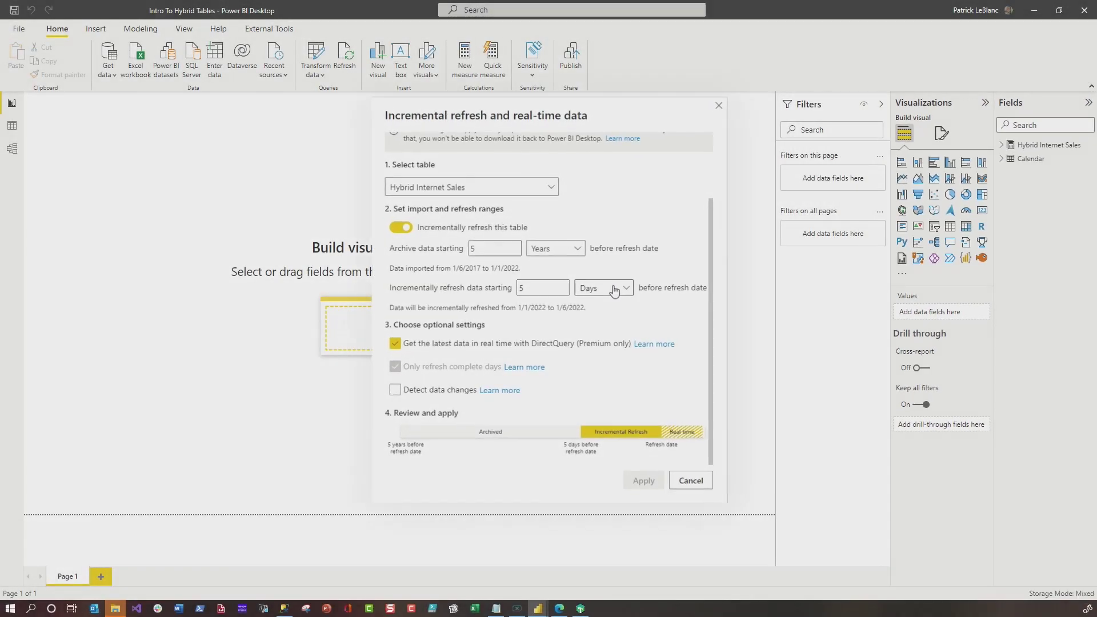
click(663, 293)
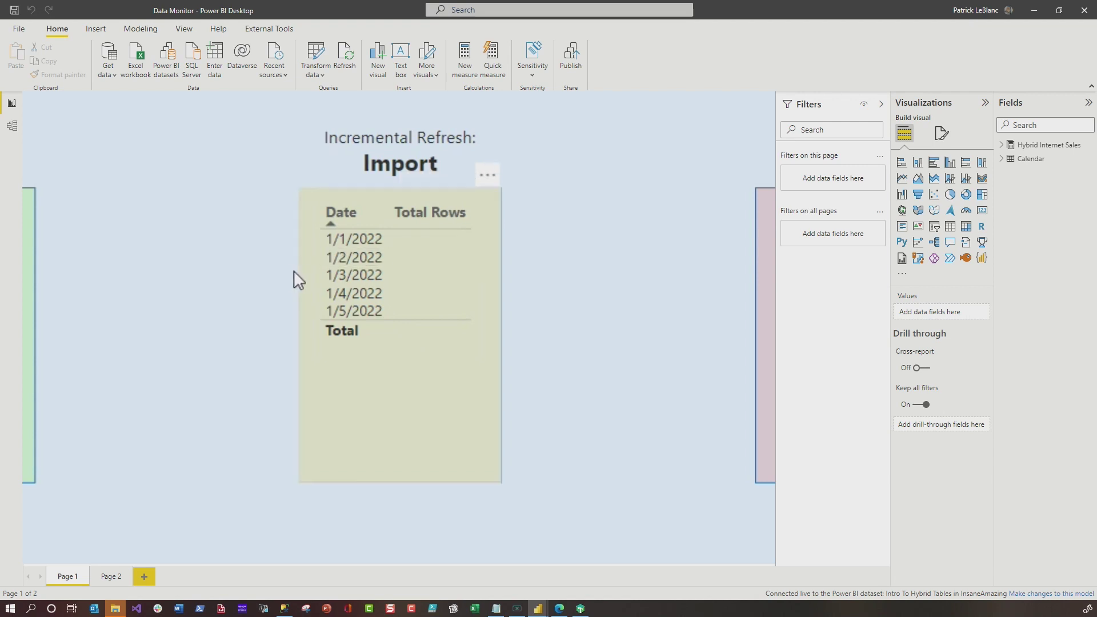
Switch from Power BI Desktop to the browser's InsaneAmazing workspace datasets list
click(284, 608)
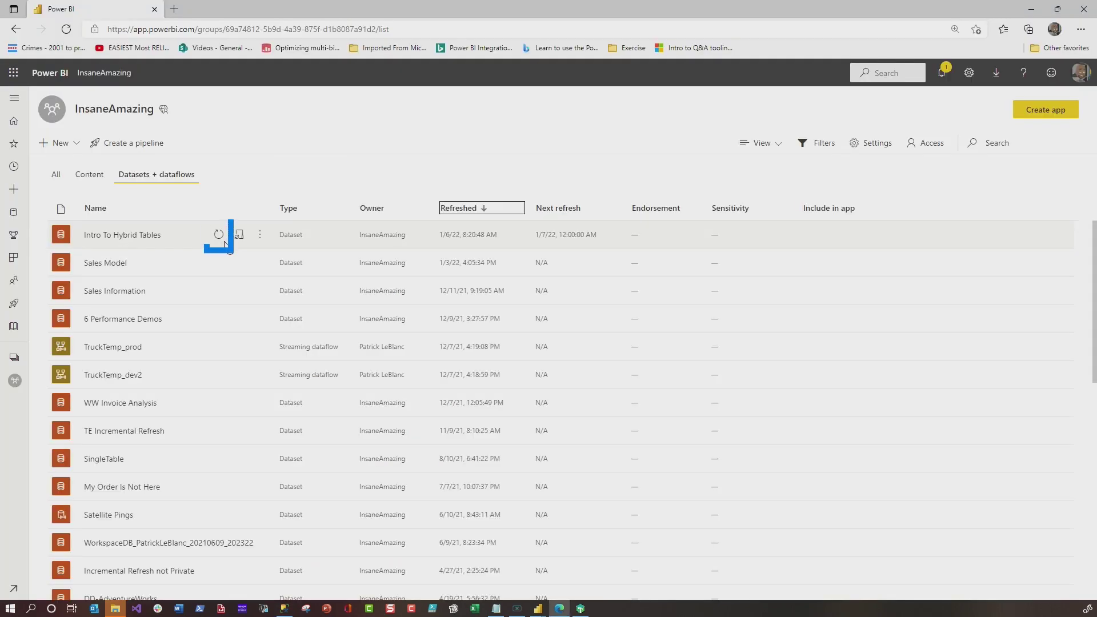
Refresh Intro To Hybrid Tables now, confirm completion in Refresh history, and minimize the browser
click(222, 239)
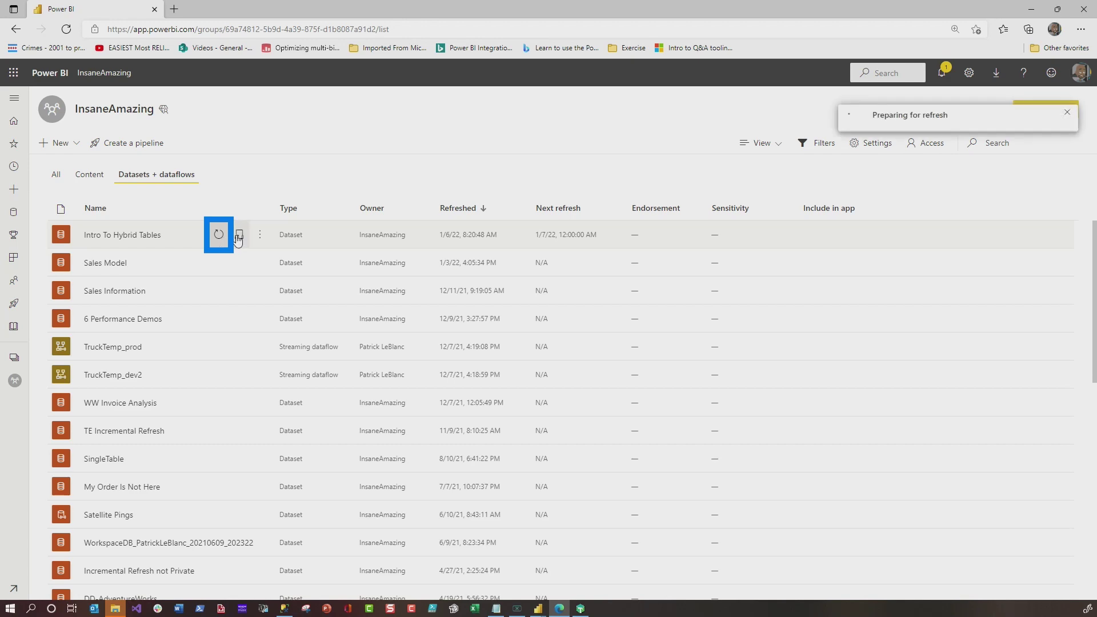
click(238, 239)
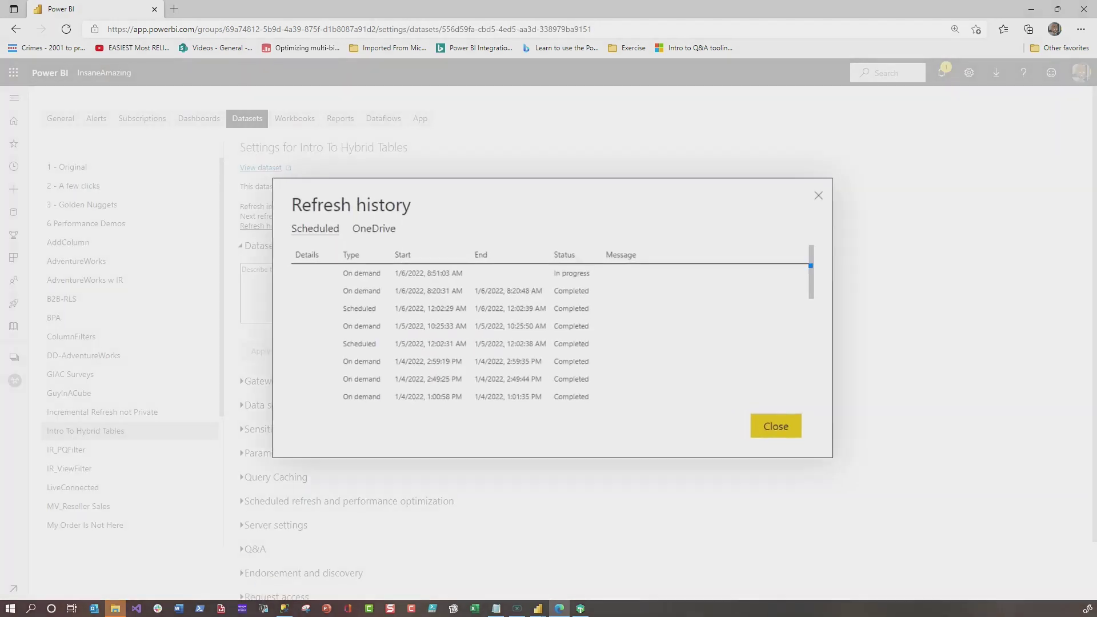
click(875, 463)
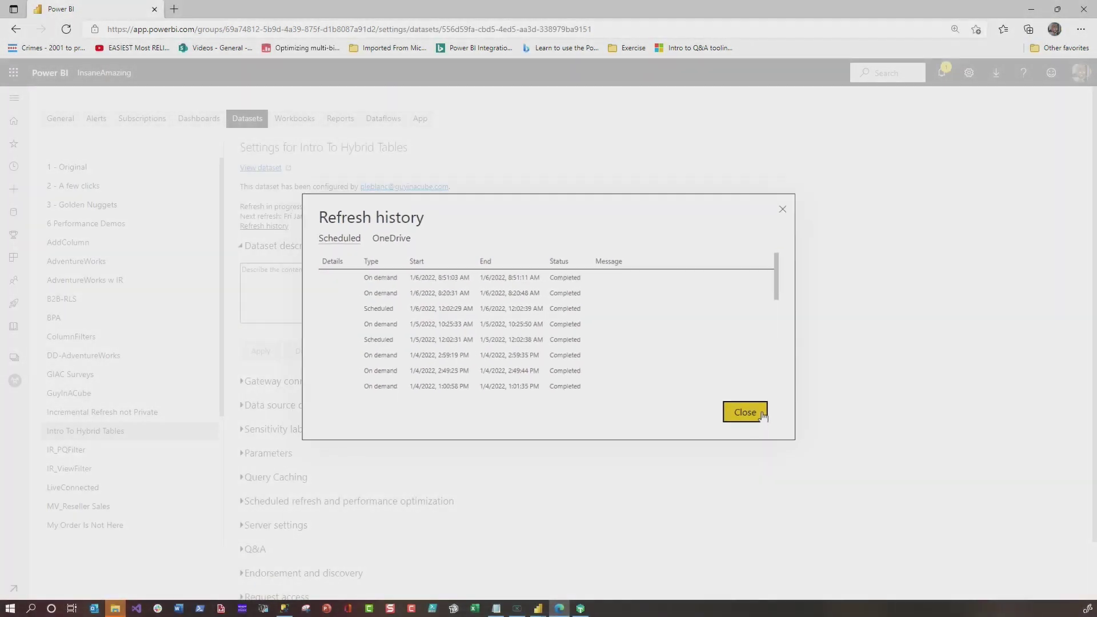
click(1025, 12)
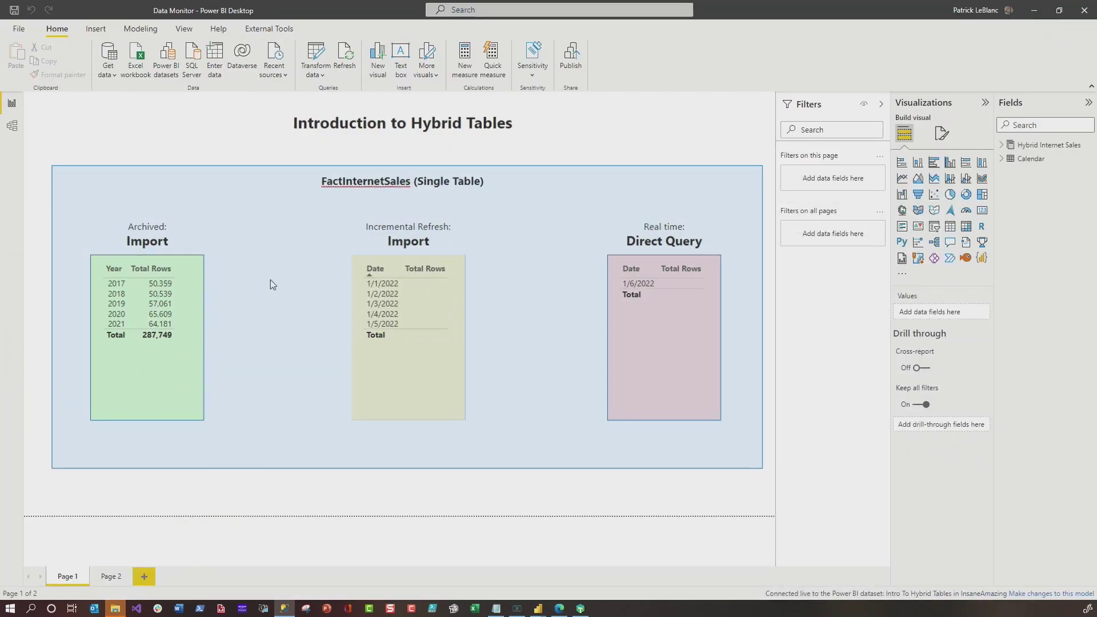
Scroll the canvas to inspect the Archived and Incremental Refresh tables showing 946 rows for 1/1–1/5/2022
scroll(270, 280, up, 5)
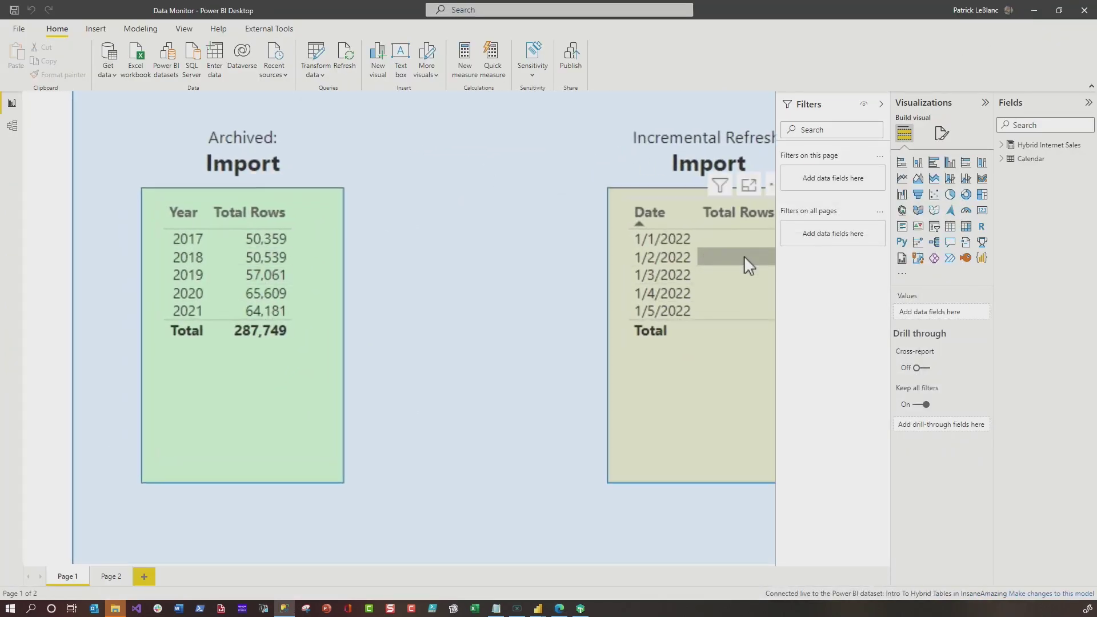
scroll(744, 256, right, 5)
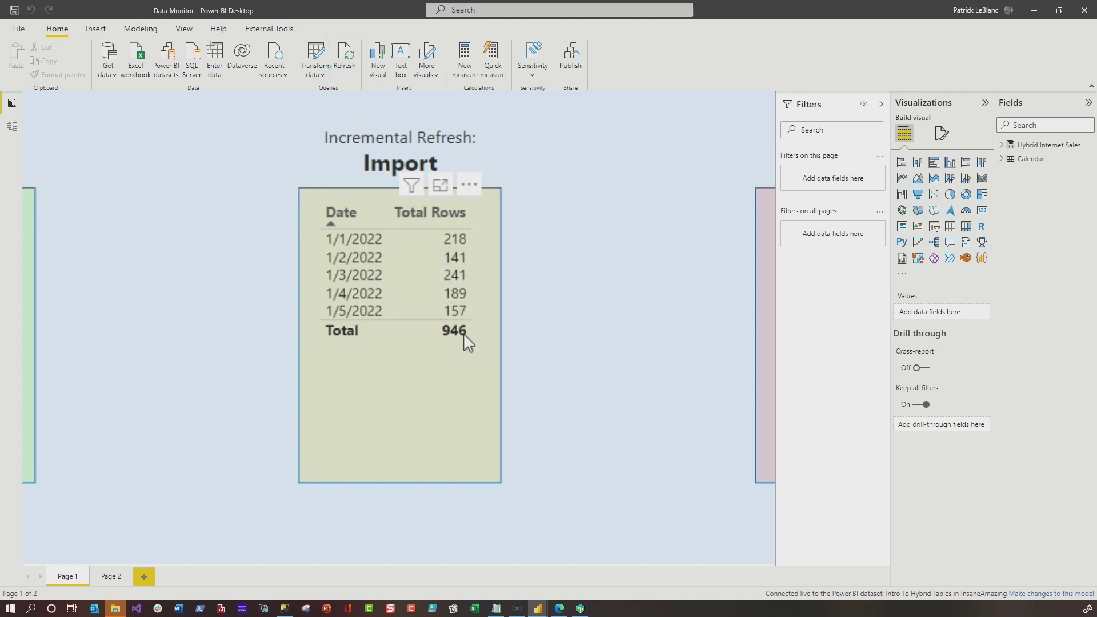
scroll(440, 220, down, 5)
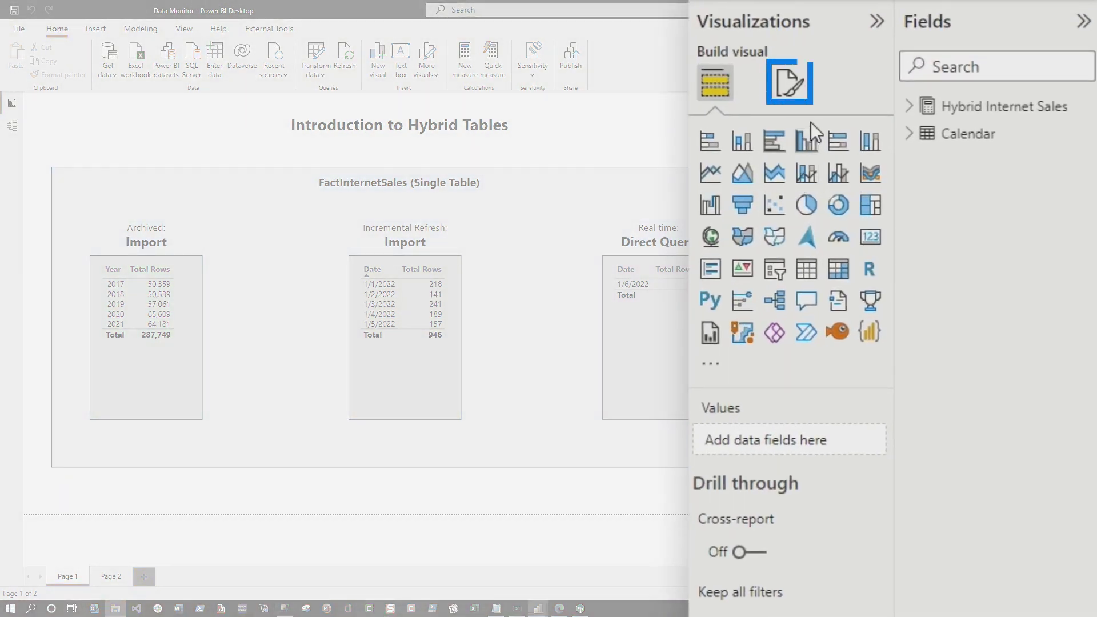
Turn on page refresh for the Data Monitor page with a 5-second auto refresh interval
click(790, 82)
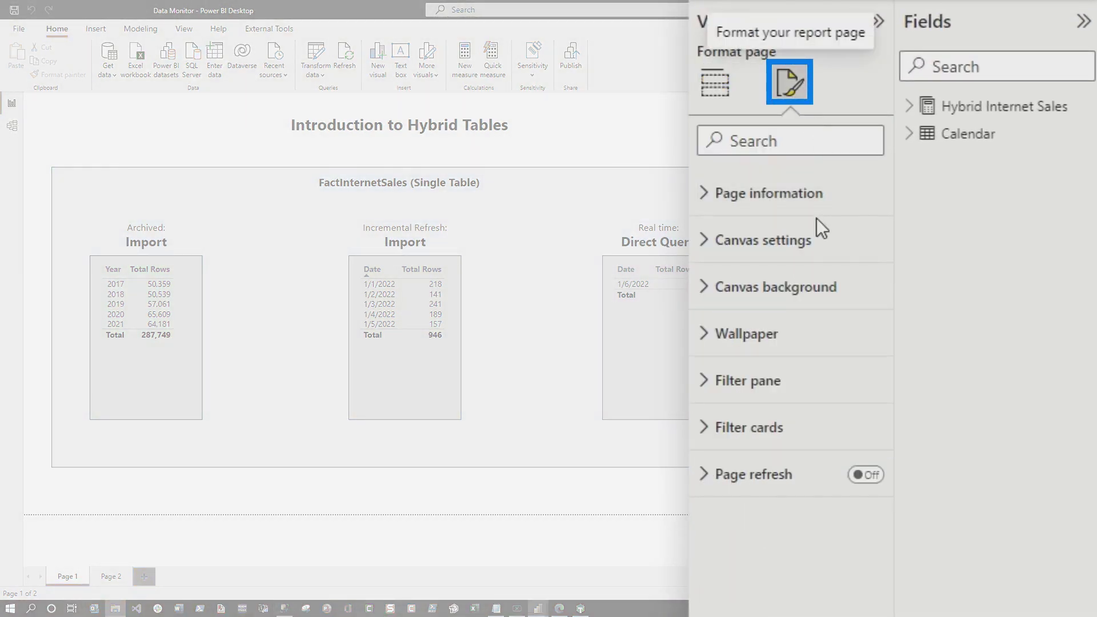
click(732, 482)
click(866, 475)
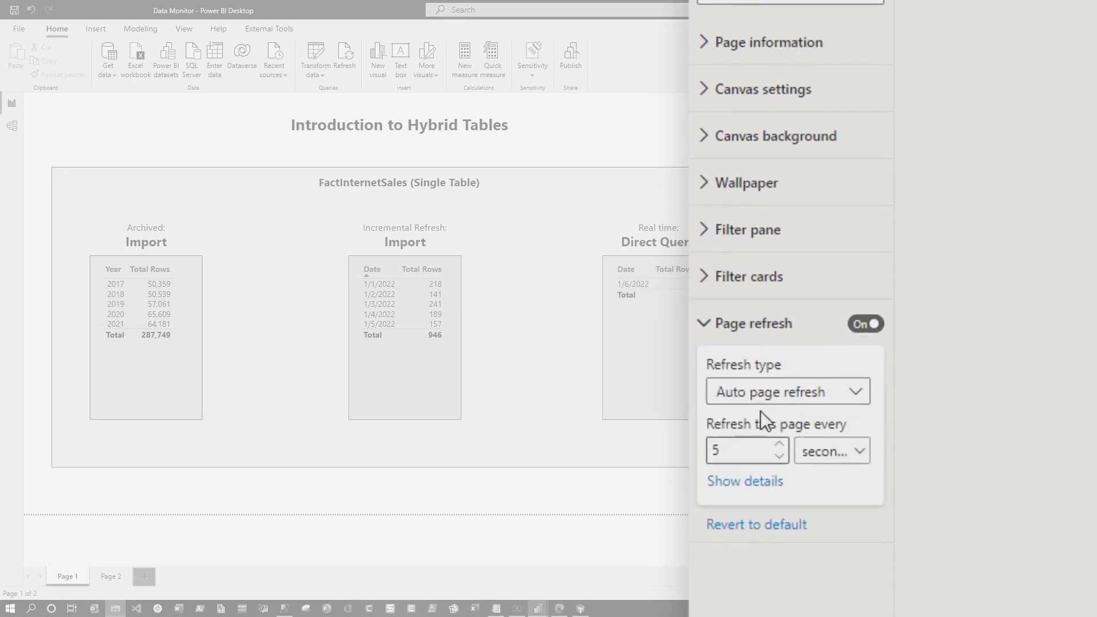
scroll(866, 380, down, 1)
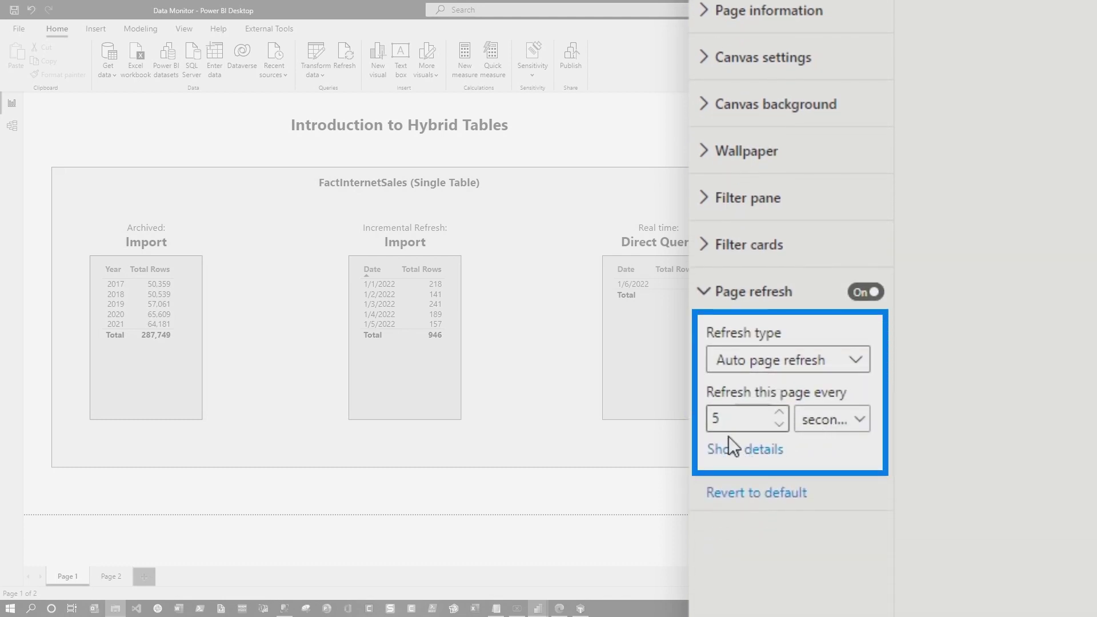